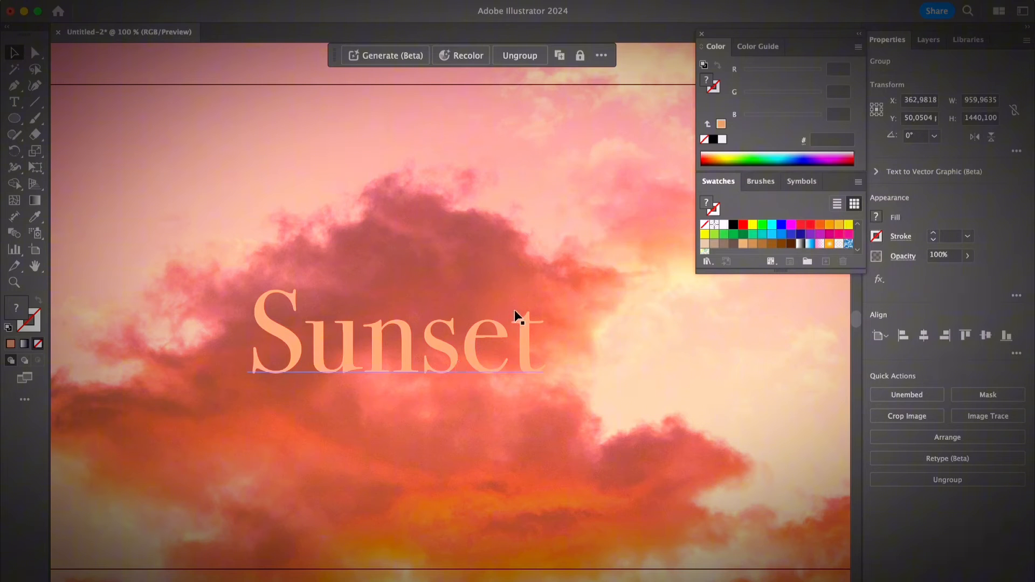
# Start a Drop Shadow effect on the "Sunset" text and place its settings dialog clear of the lettering
pyautogui.click(526, 357)
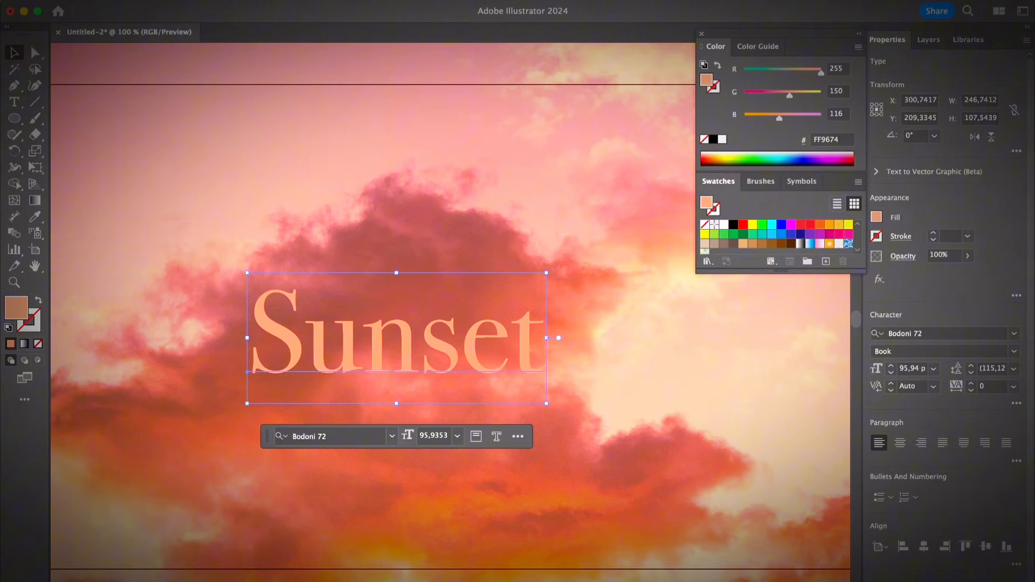
pyautogui.click(277, 0)
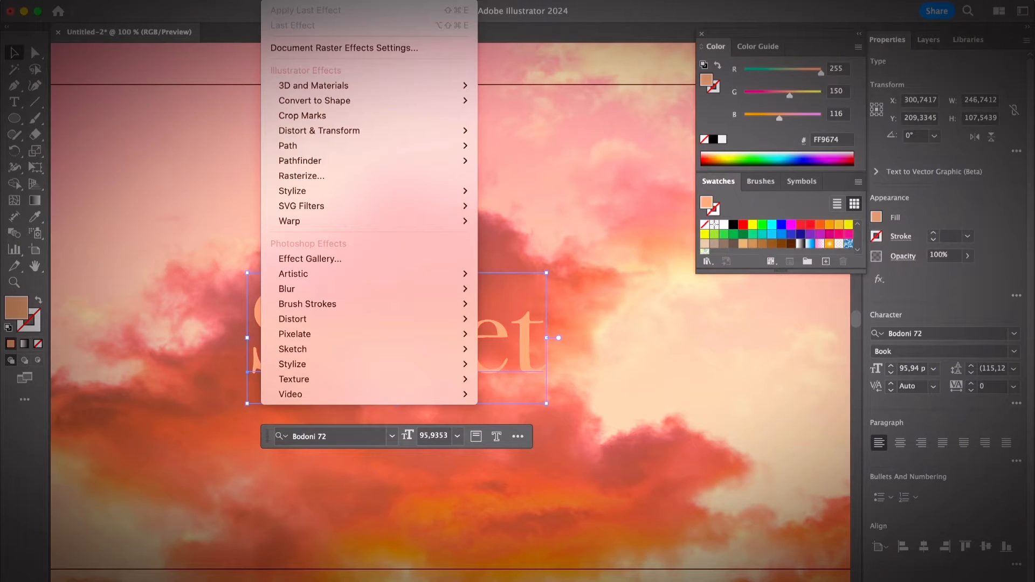
pyautogui.moveTo(355, 196)
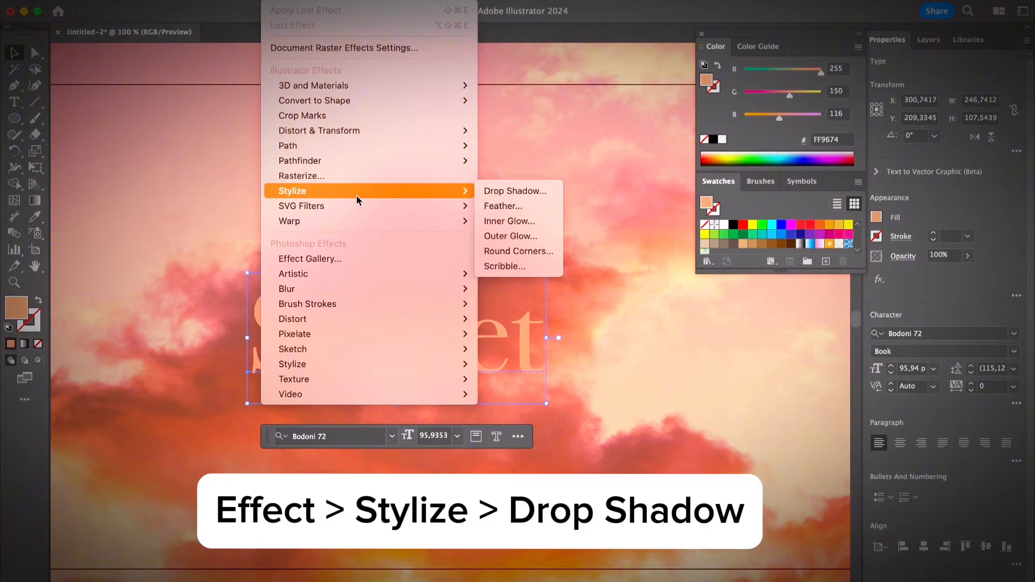
pyautogui.click(483, 190)
pyautogui.moveTo(449, 210); pyautogui.dragTo(602, 221)
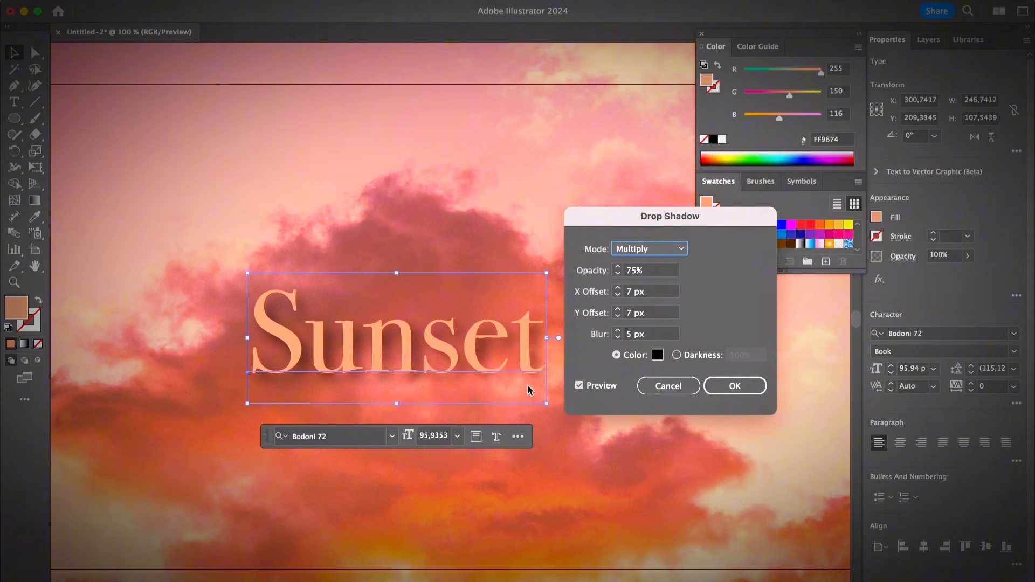
# Try the Screen, Soft Light and Color Dodge blend modes for the text's shadow and settle on Darken
pyautogui.click(633, 257)
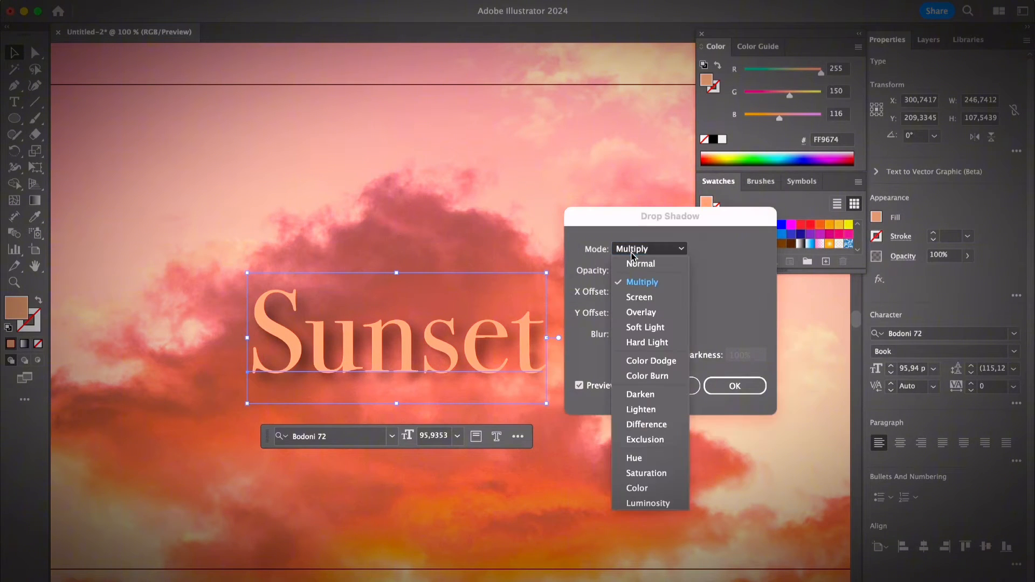
pyautogui.click(646, 297)
pyautogui.click(643, 257)
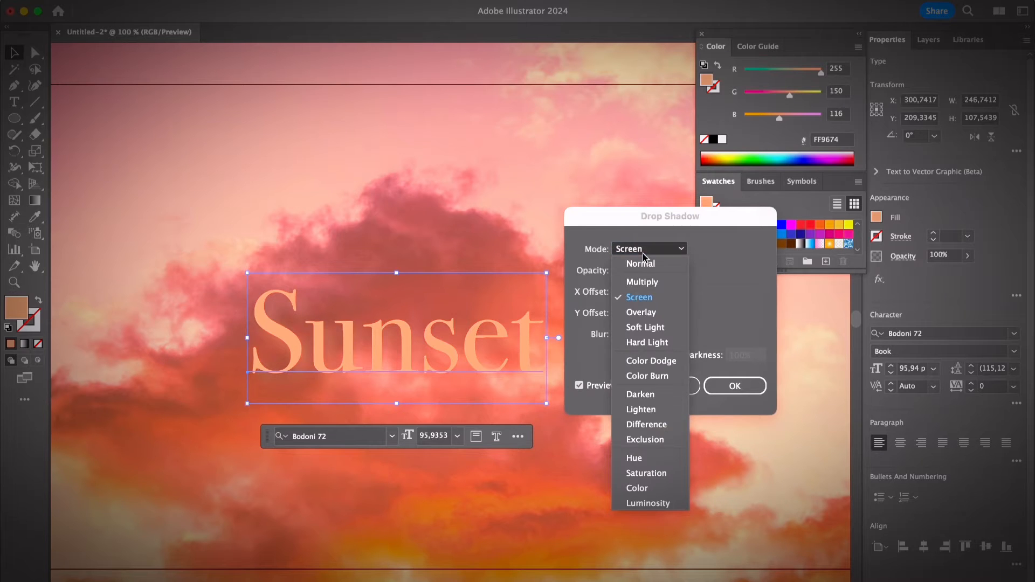
pyautogui.click(645, 327)
pyautogui.click(730, 123)
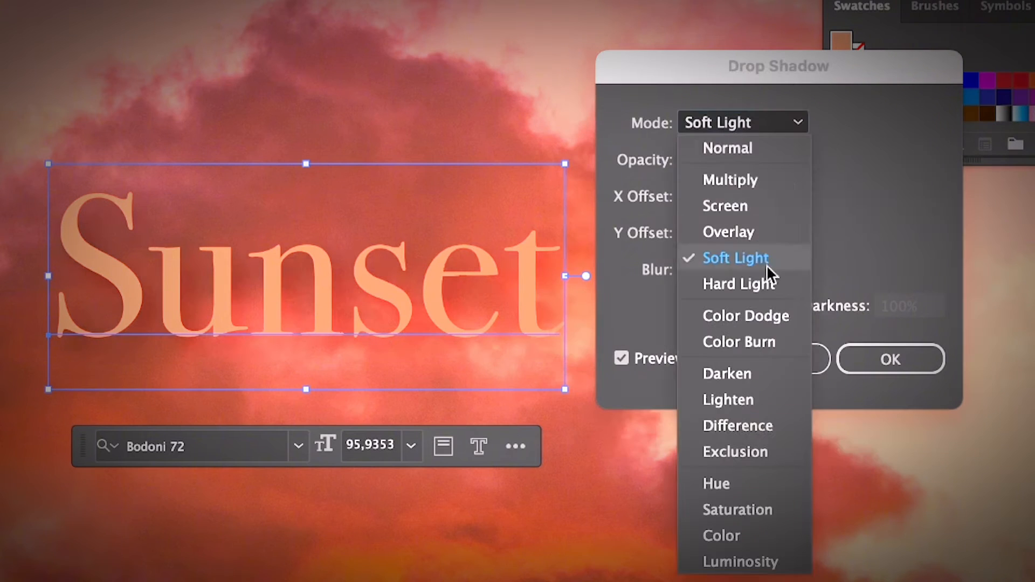
pyautogui.click(760, 312)
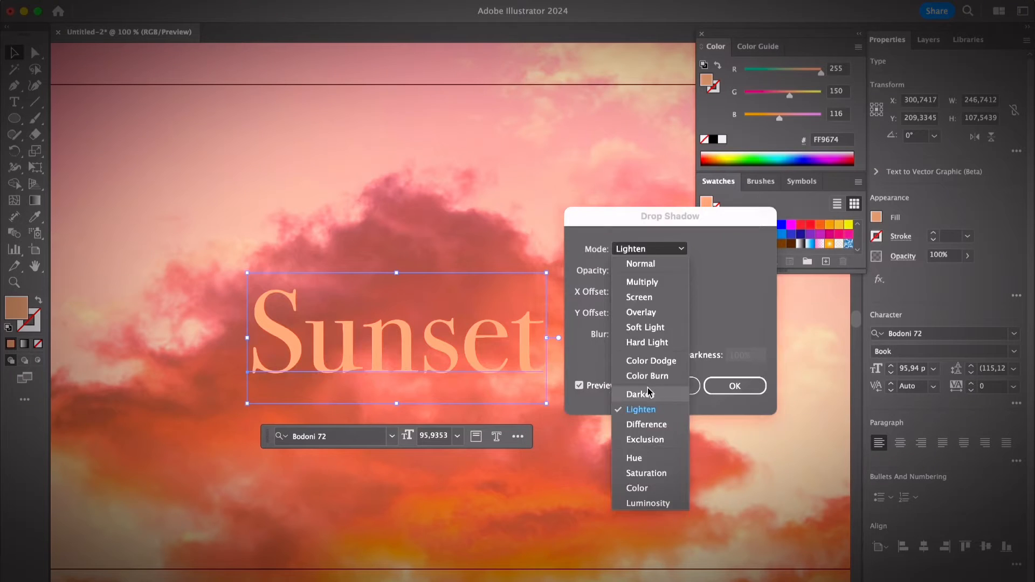
pyautogui.click(649, 393)
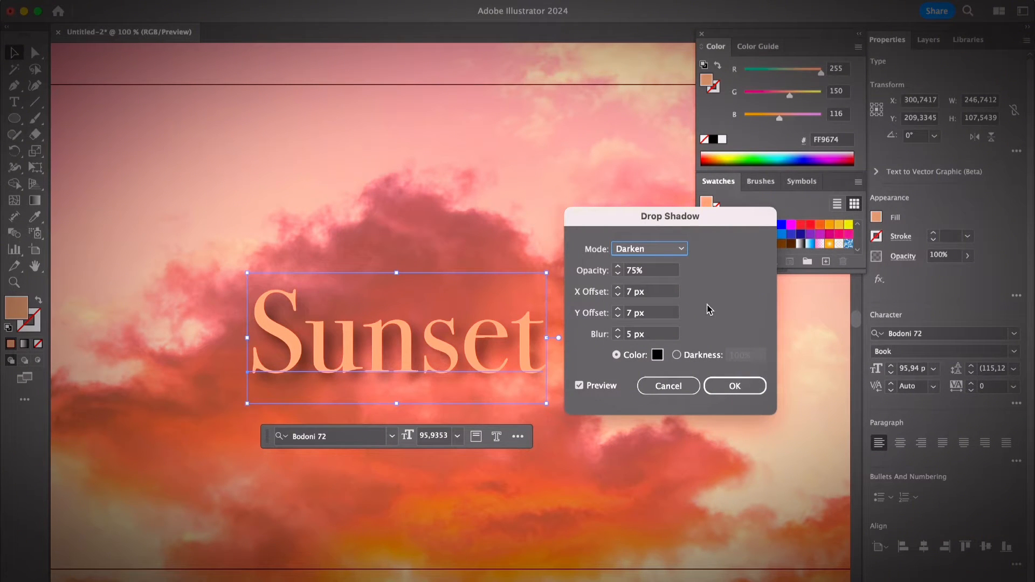
# Set the text shadow's opacity to 50% and its X offset to -6 px
pyautogui.click(627, 272)
pyautogui.write('50%')
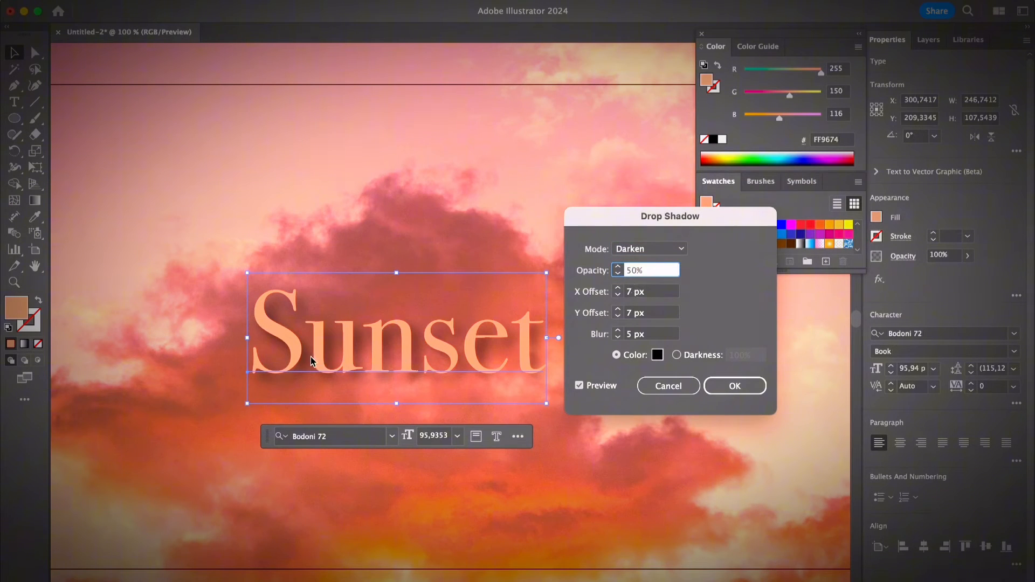
pyautogui.click(666, 294)
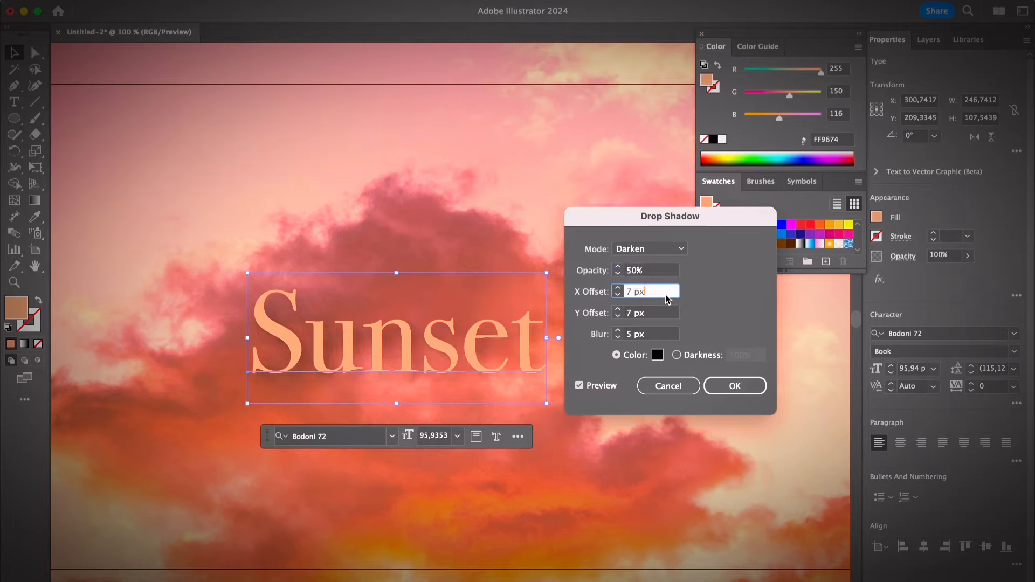
pyautogui.click(618, 296)
pyautogui.click(618, 295)
pyautogui.click(618, 295)
pyautogui.click(618, 296)
pyautogui.click(619, 295)
pyautogui.click(618, 295)
pyautogui.click(618, 295)
pyautogui.click(618, 295)
pyautogui.click(618, 295)
pyautogui.click(618, 295)
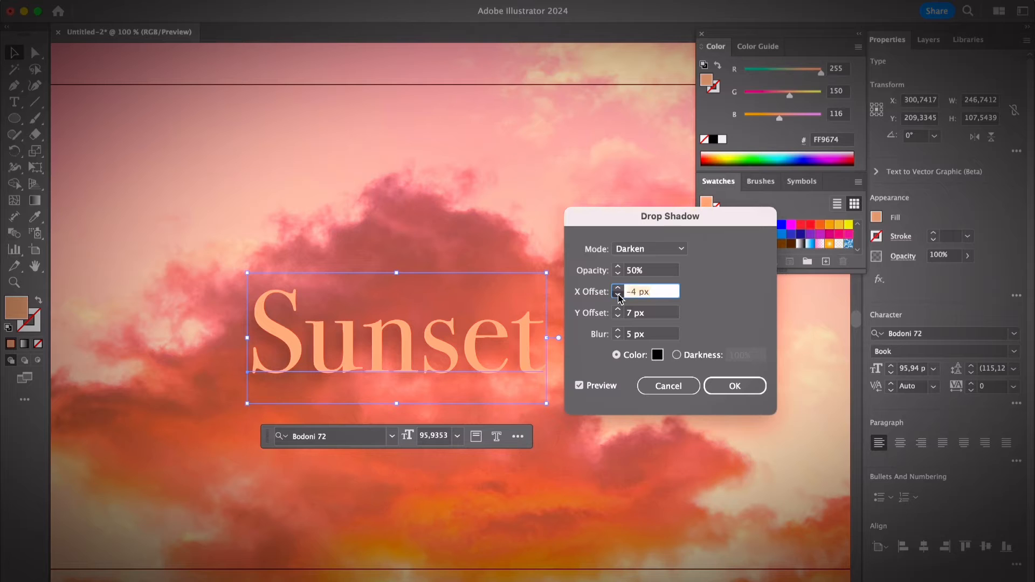
pyautogui.click(618, 295)
pyautogui.click(618, 295)
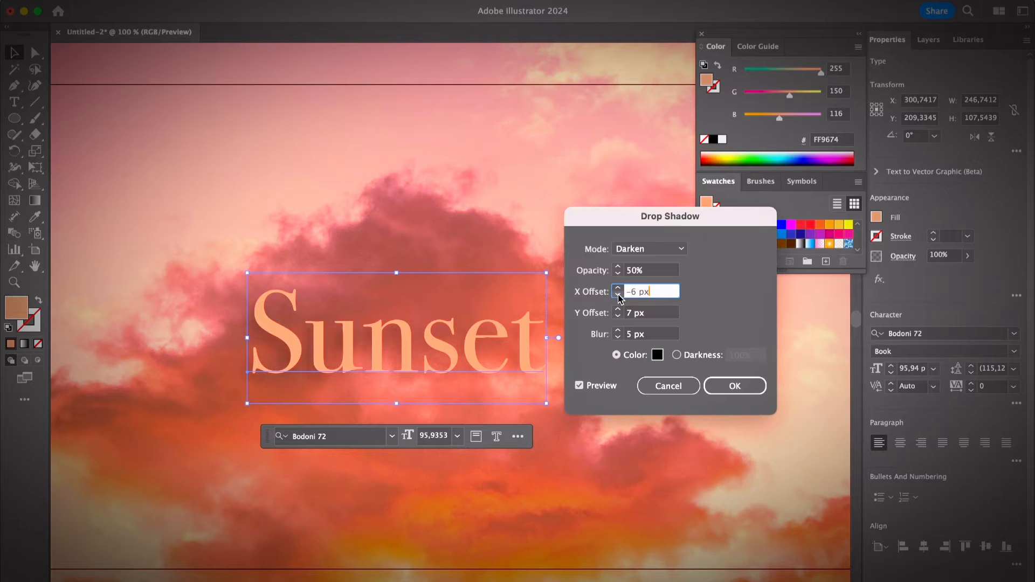
# Reduce the text shadow's blur to 2 px
pyautogui.click(618, 337)
pyautogui.click(618, 338)
pyautogui.click(618, 338)
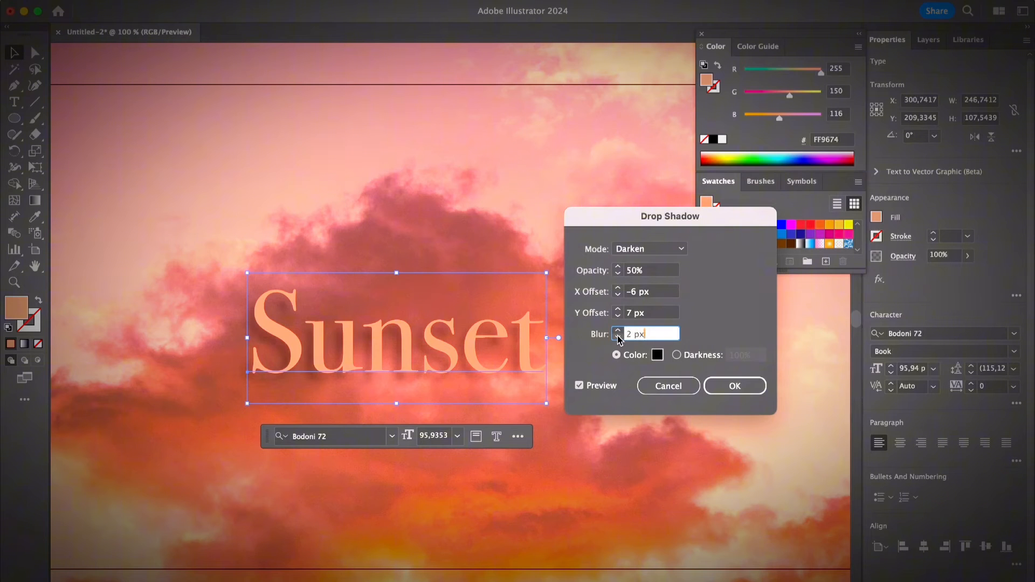
# Choose a strong saturated red as the text shadow's color
pyautogui.click(657, 355)
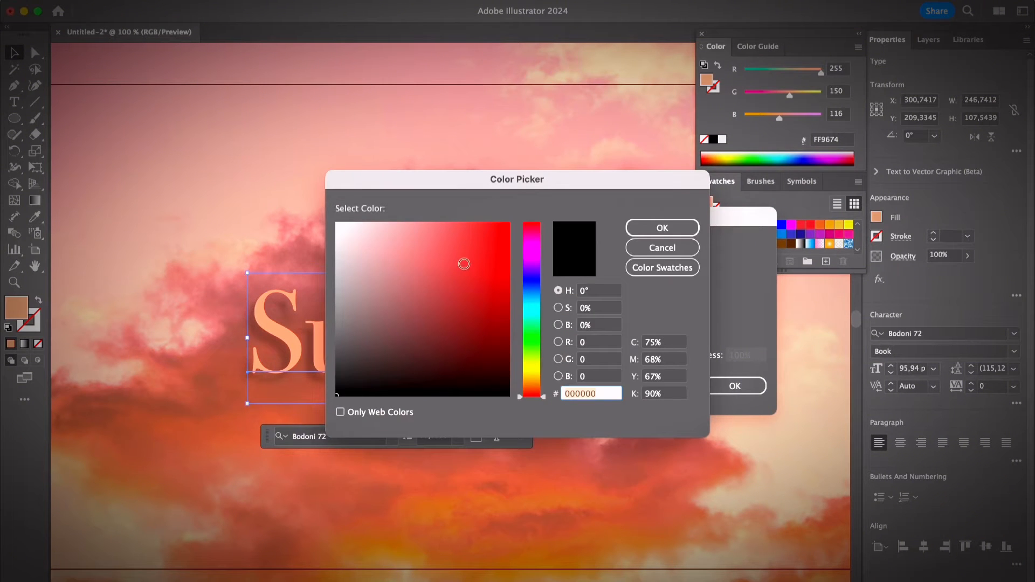
pyautogui.click(462, 264)
pyautogui.moveTo(472, 186); pyautogui.dragTo(728, 186)
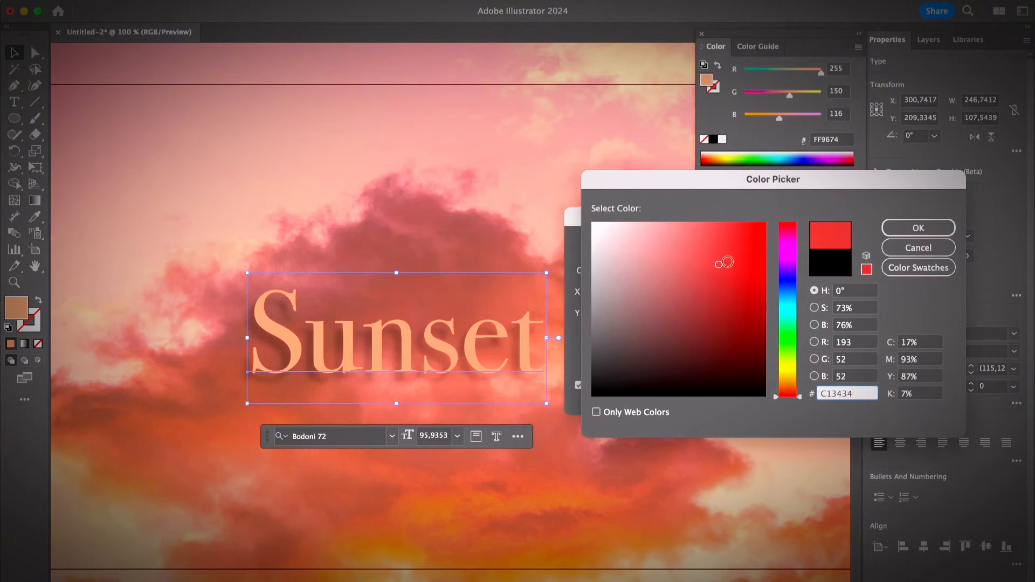
pyautogui.click(728, 307)
pyautogui.moveTo(727, 307)
pyautogui.mouseDown()
pyautogui.moveTo(645, 294)
pyautogui.moveTo(747, 300)
pyautogui.mouseUp()
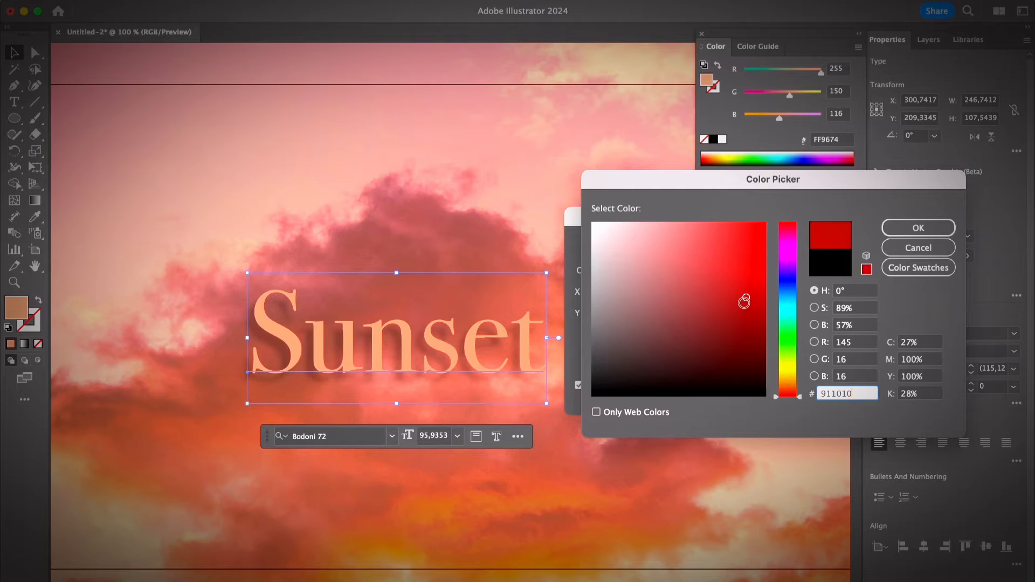
pyautogui.click(906, 231)
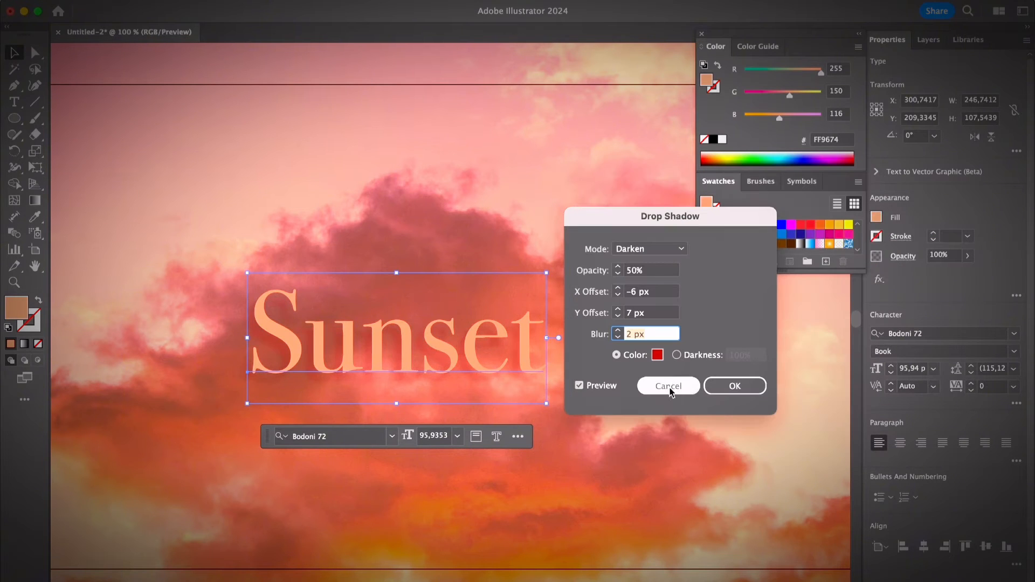
# Compare the text with and without the shadow preview and apply the Drop Shadow effect
pyautogui.click(609, 387)
pyautogui.click(609, 390)
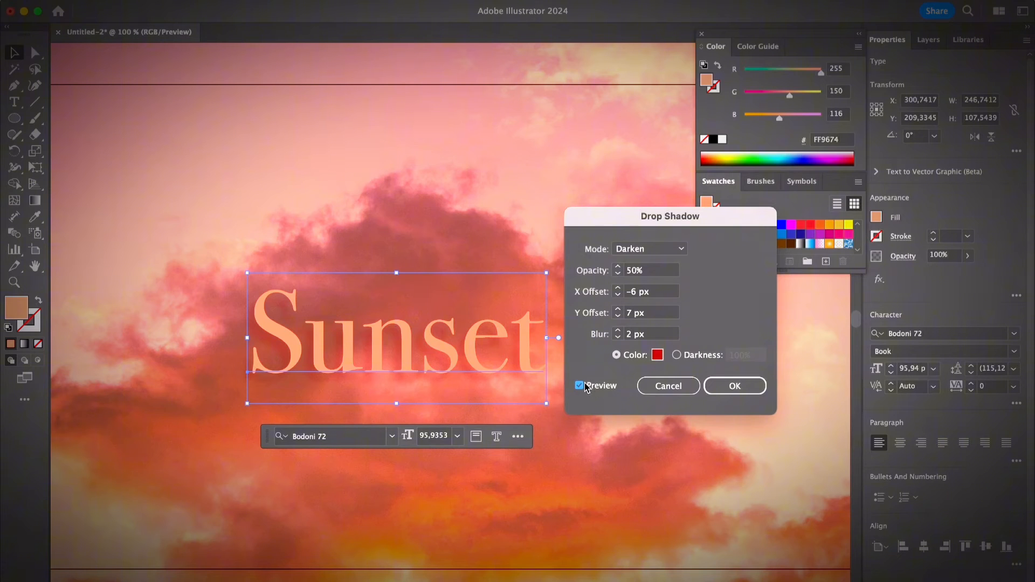
pyautogui.click(738, 390)
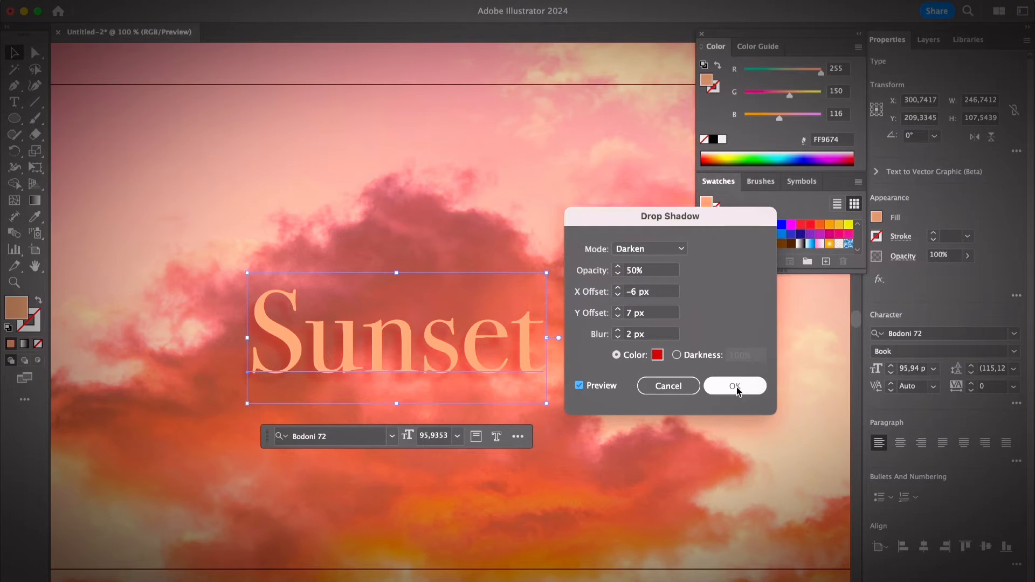
# Show the Appearance panel for the "Sunset" text and place it beside the lettering
pyautogui.moveTo(530, 365); pyautogui.dragTo(492, 365)
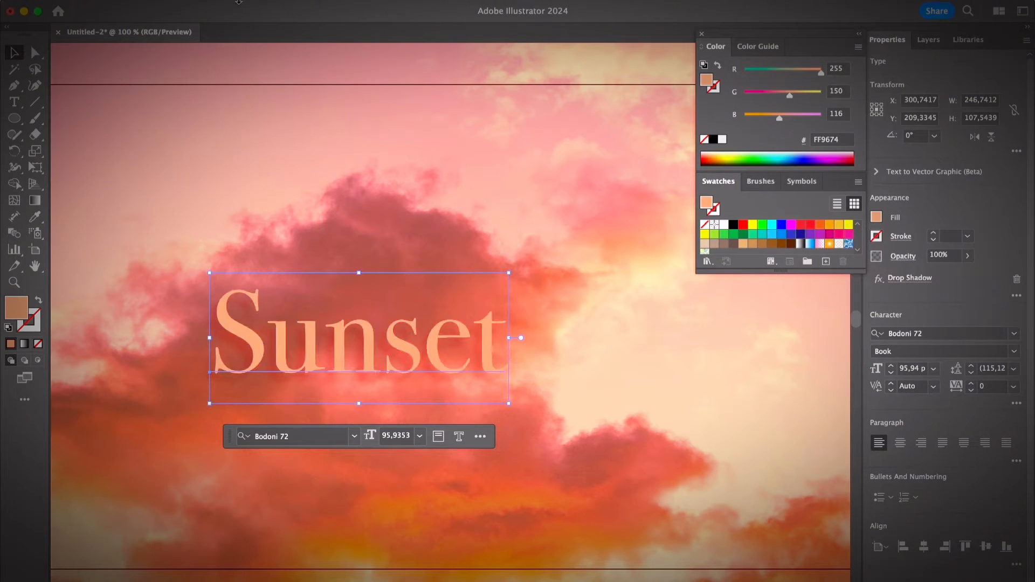
pyautogui.click(346, 5)
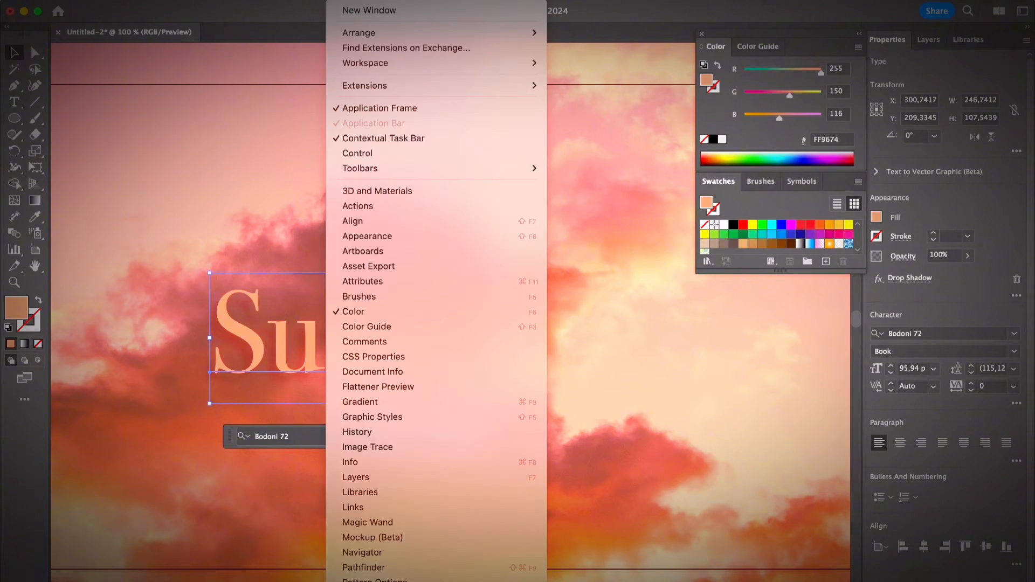
pyautogui.click(421, 241)
pyautogui.moveTo(612, 324); pyautogui.dragTo(639, 500)
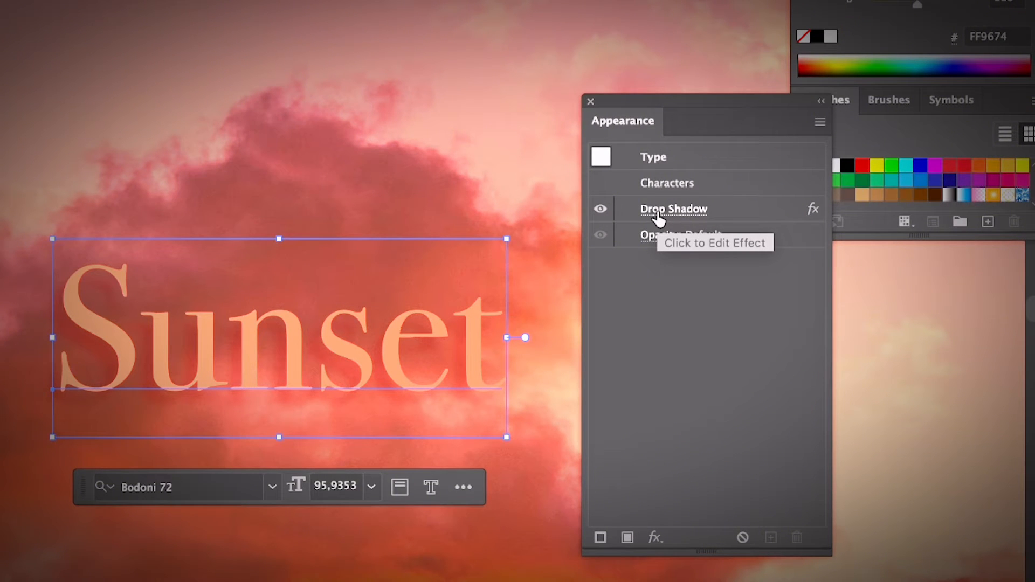
# Edit the text's existing Drop Shadow effect, changing its mode to Multiply and its color to a dark grey
pyautogui.click(657, 212)
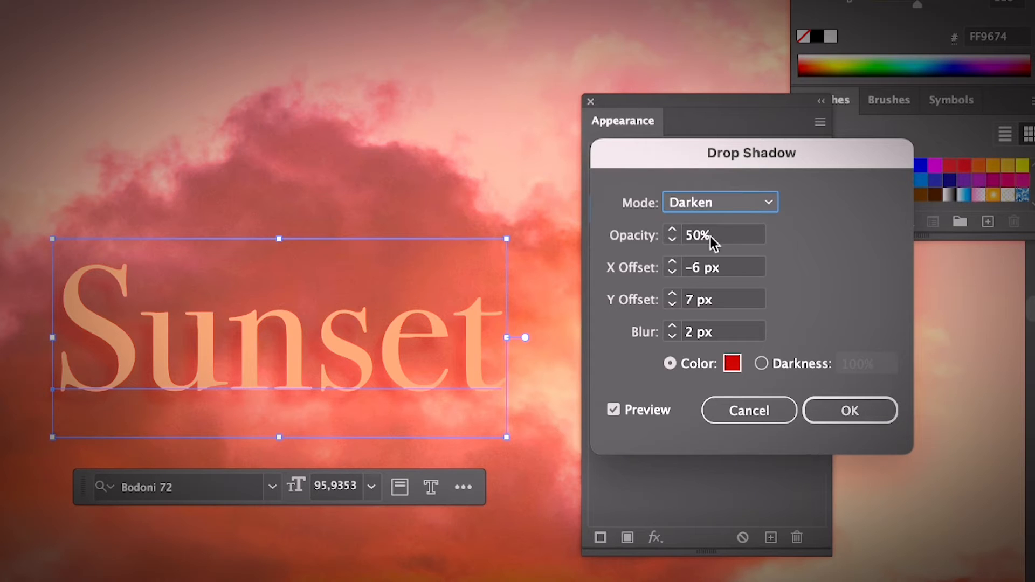
pyautogui.click(709, 204)
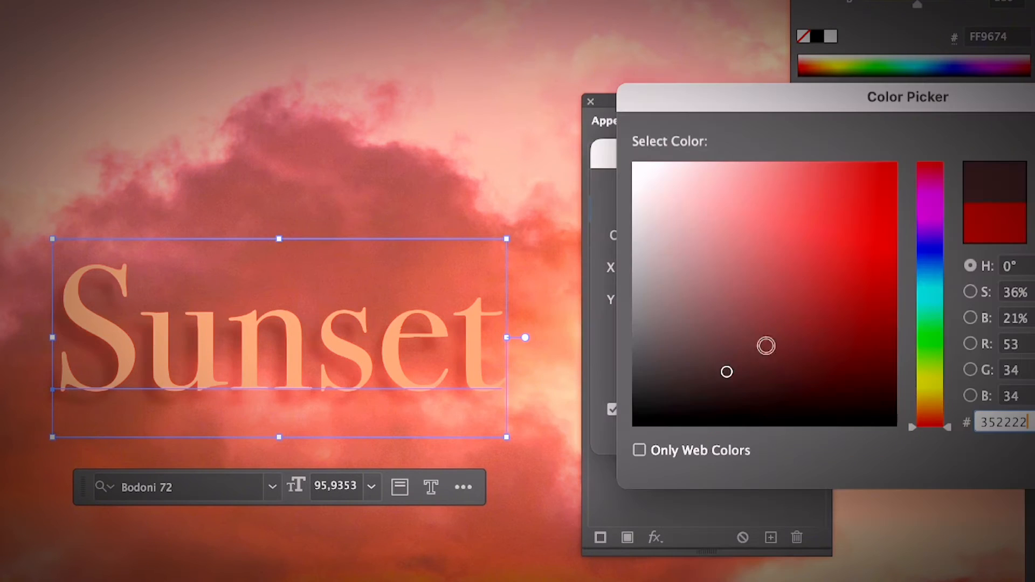
pyautogui.moveTo(649, 402); pyautogui.dragTo(651, 383)
pyautogui.press('Return')
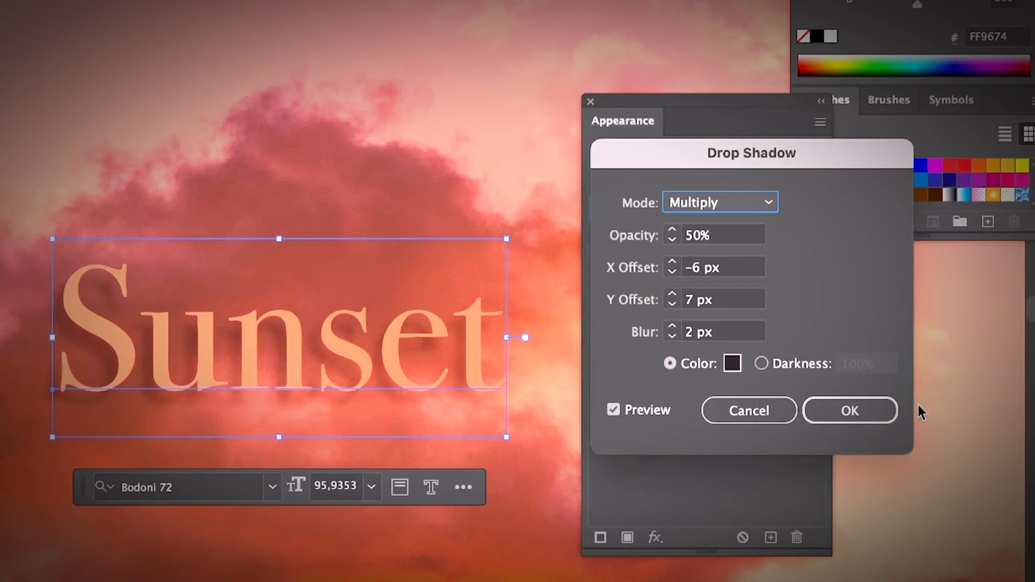
pyautogui.click(891, 408)
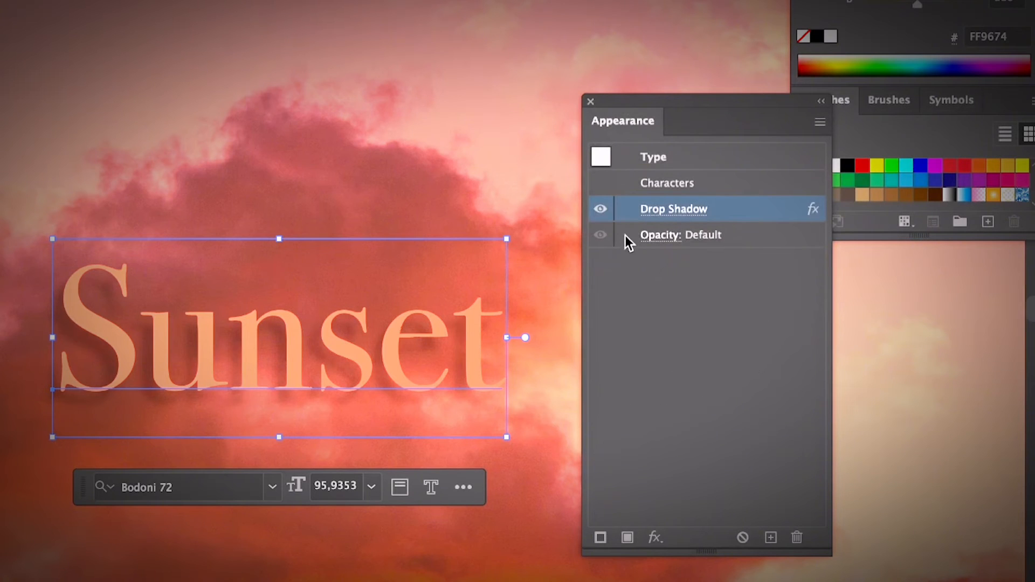
# Switch the text's Drop Shadow effect off and on again, and delete it from the text's appearance
pyautogui.click(602, 212)
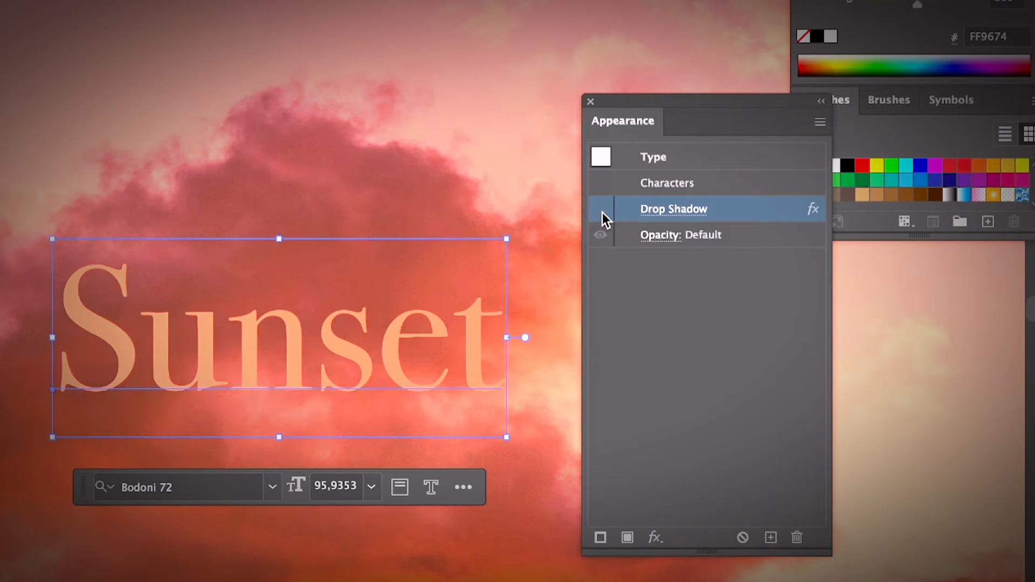
pyautogui.click(603, 212)
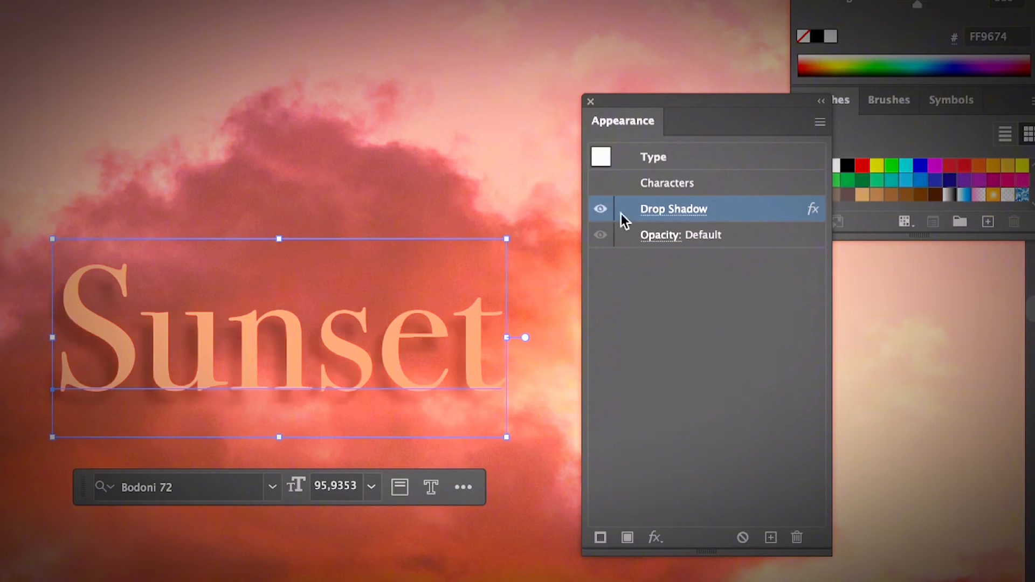
pyautogui.click(797, 537)
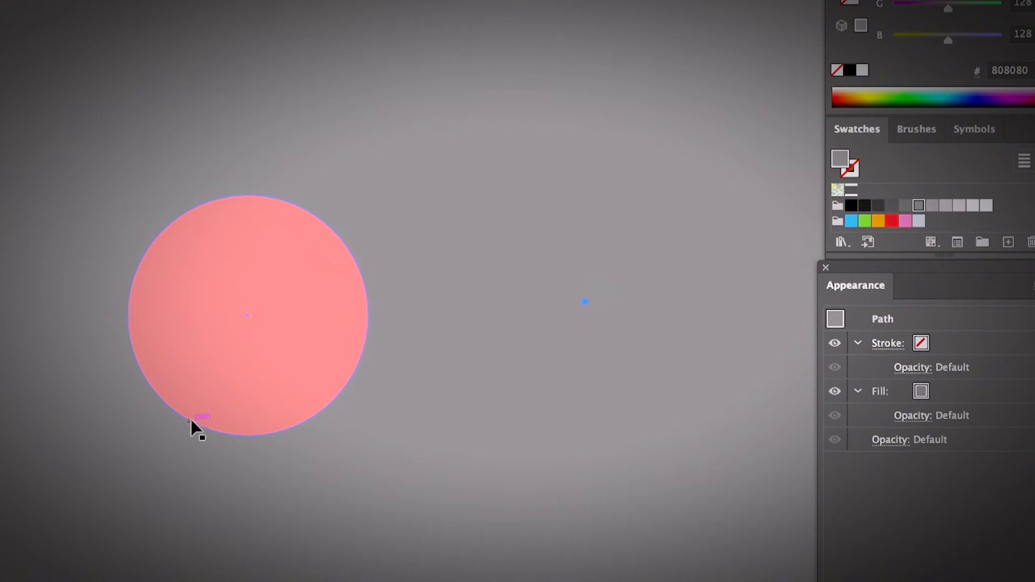
# Start a Drop Shadow effect on the pink circle and place its settings dialog closer to the shape
pyautogui.click(300, 341)
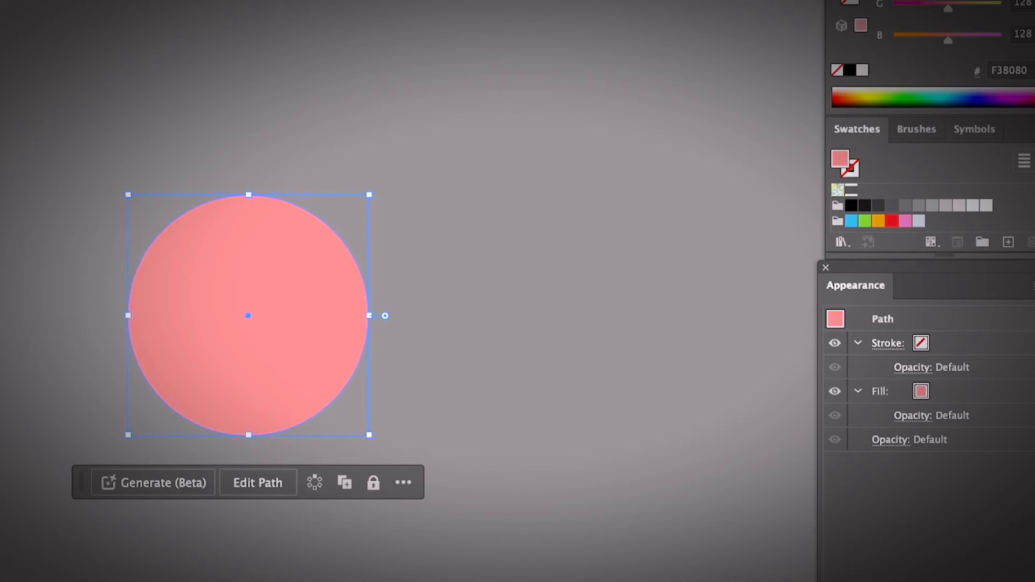
pyautogui.click(240, 0)
pyautogui.moveTo(431, 145)
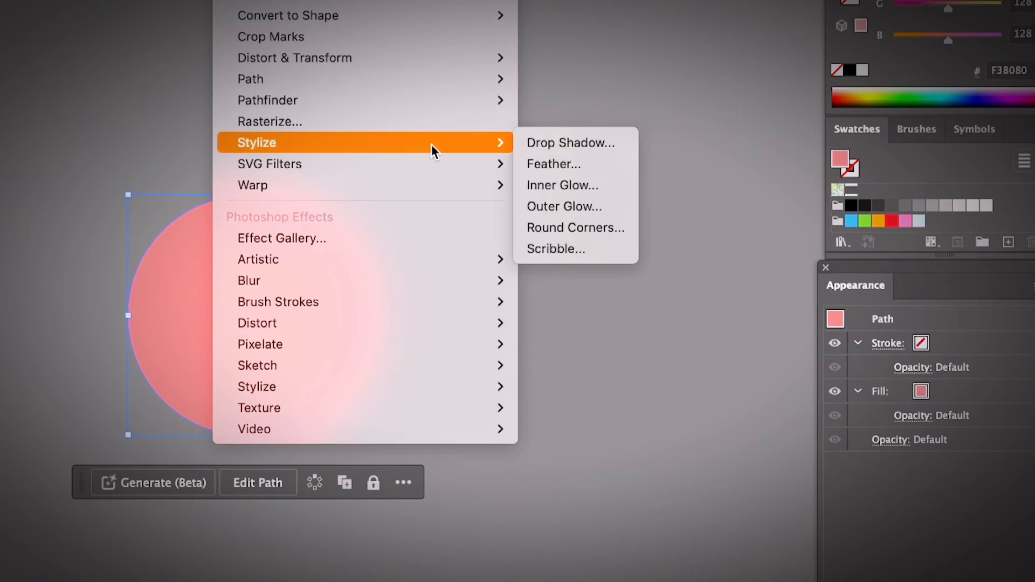
pyautogui.click(590, 143)
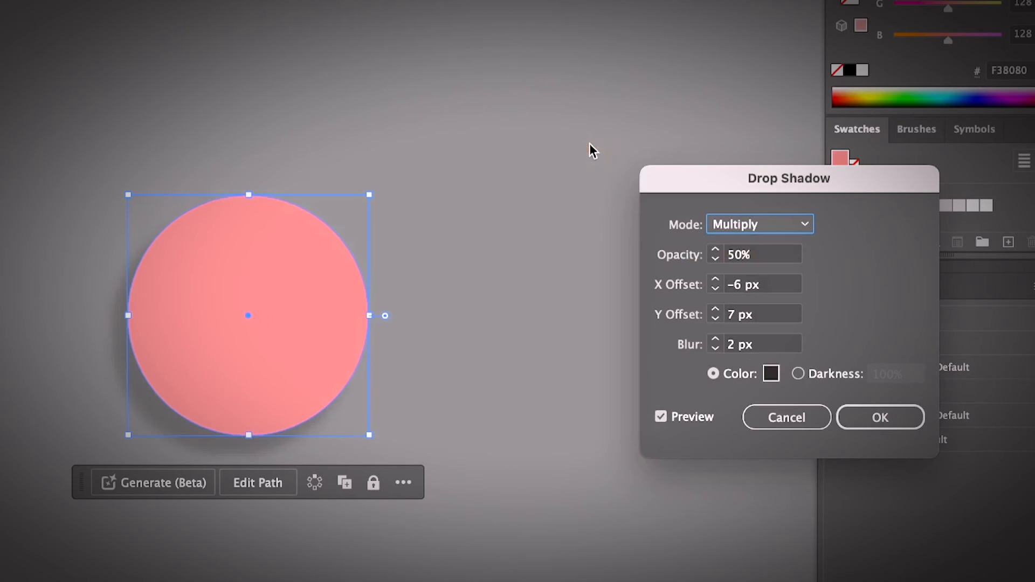
pyautogui.moveTo(801, 185); pyautogui.dragTo(590, 181)
# Try the Screen blending mode for the circle's shadow and settle on Difference
pyautogui.click(570, 221)
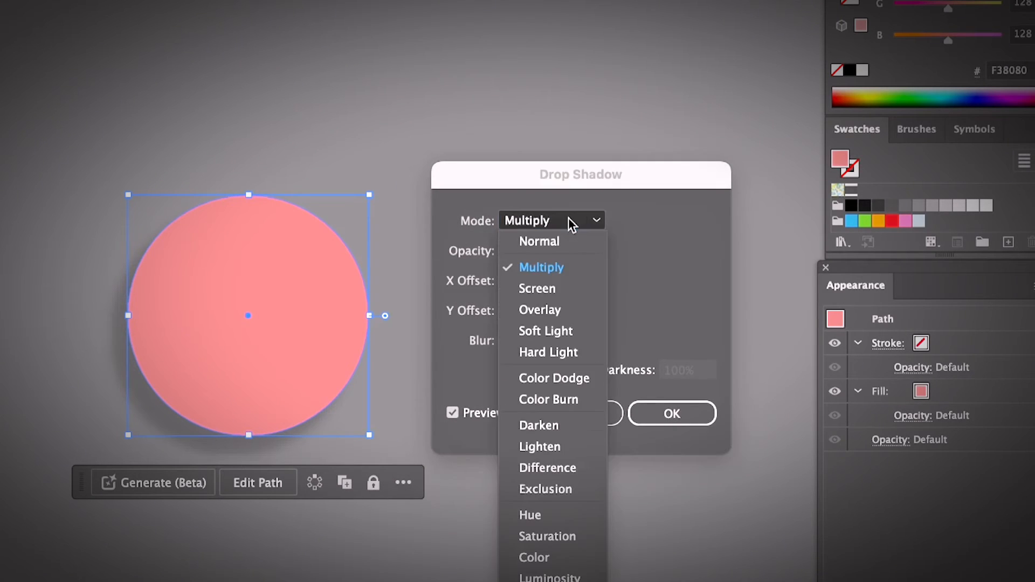
pyautogui.click(555, 289)
pyautogui.click(555, 227)
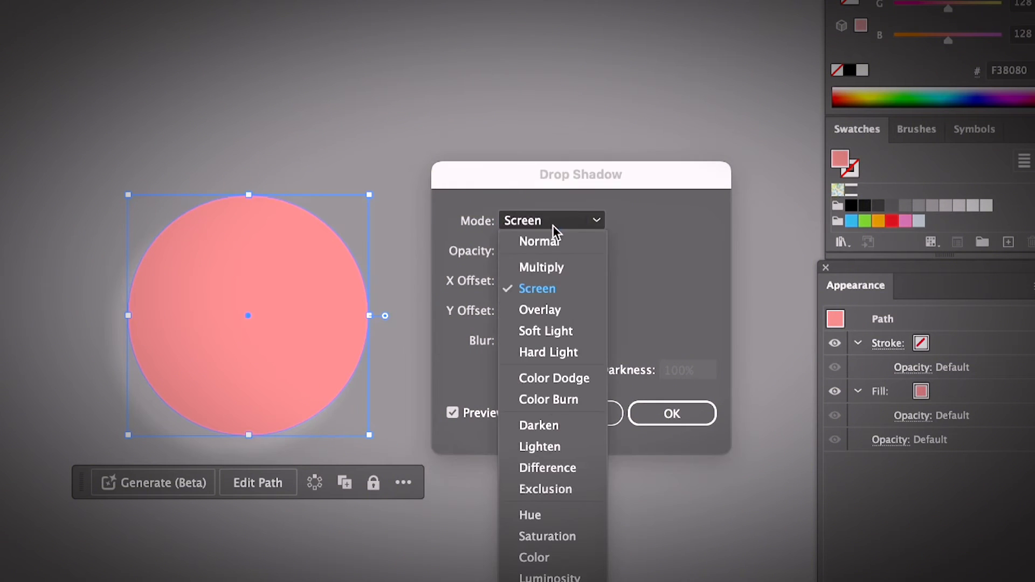
pyautogui.click(563, 468)
# Set the circle shadow's X Offset to 7 px
pyautogui.click(507, 277)
pyautogui.click(507, 276)
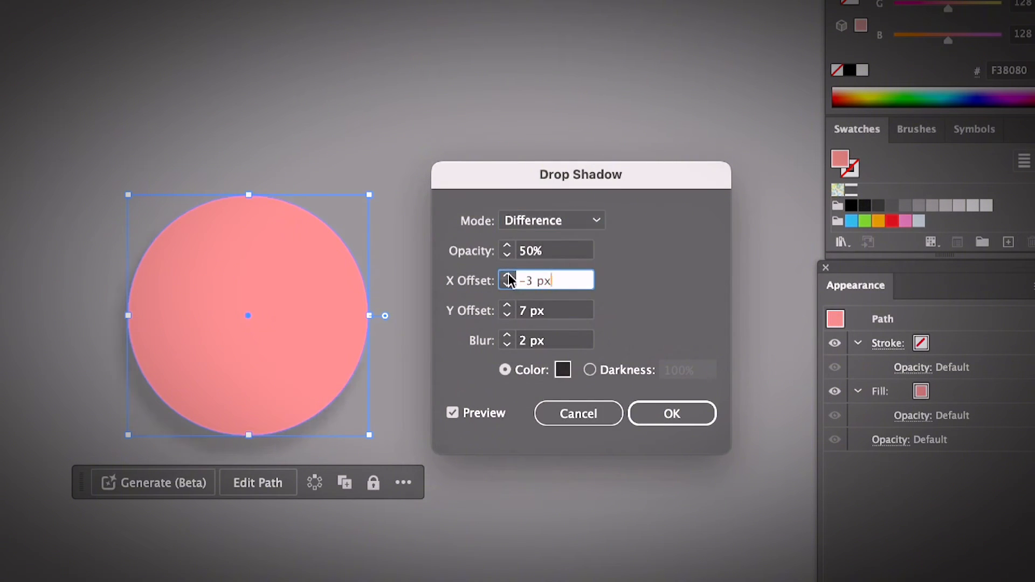
pyautogui.click(508, 277)
pyautogui.click(507, 277)
pyautogui.click(507, 277)
pyautogui.click(507, 276)
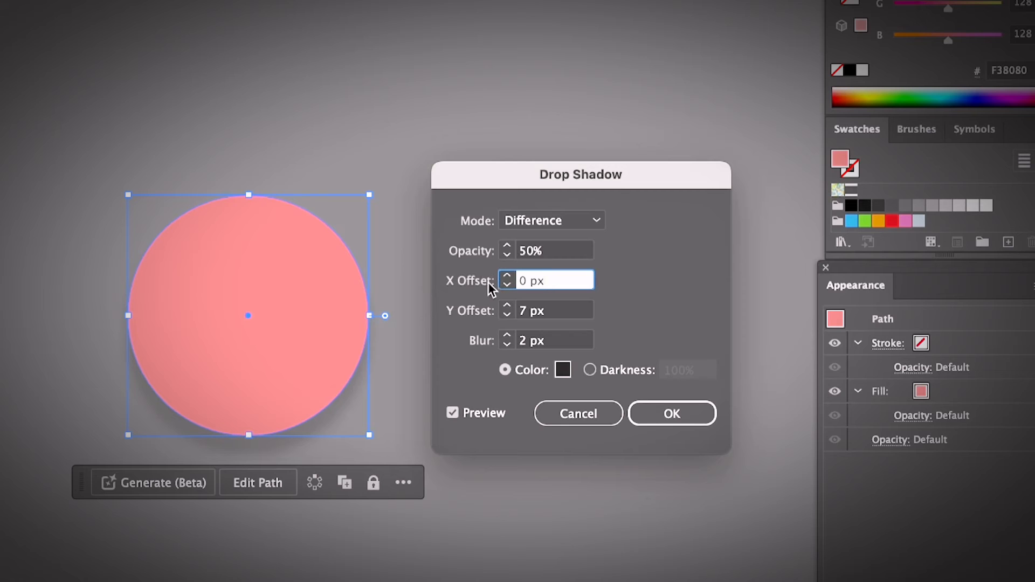
pyautogui.click(507, 277)
pyautogui.click(507, 276)
pyautogui.click(507, 276)
pyautogui.click(507, 277)
pyautogui.click(507, 277)
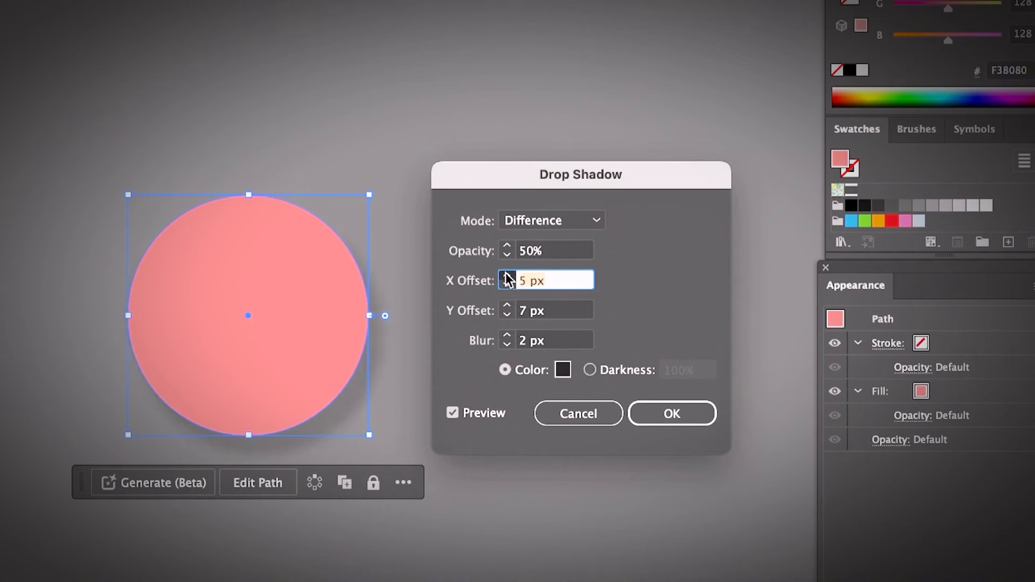
pyautogui.click(507, 277)
pyautogui.click(507, 276)
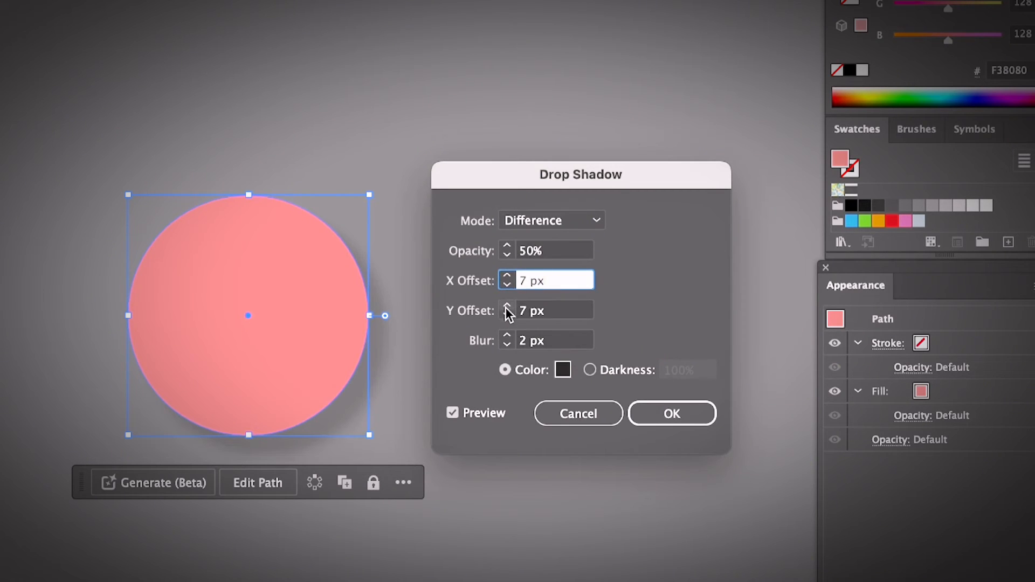
# Set the circle shadow's Y Offset to 5 px
pyautogui.click(506, 307)
pyautogui.click(506, 306)
pyautogui.click(506, 316)
pyautogui.click(506, 316)
pyautogui.click(507, 316)
pyautogui.click(507, 315)
pyautogui.click(507, 316)
pyautogui.click(507, 316)
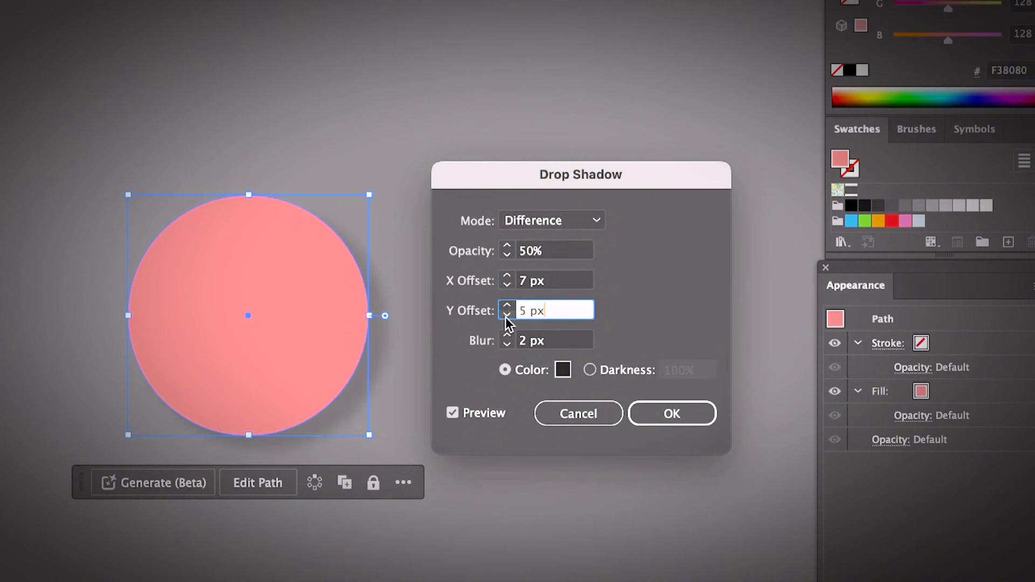
pyautogui.click(506, 315)
pyautogui.click(506, 306)
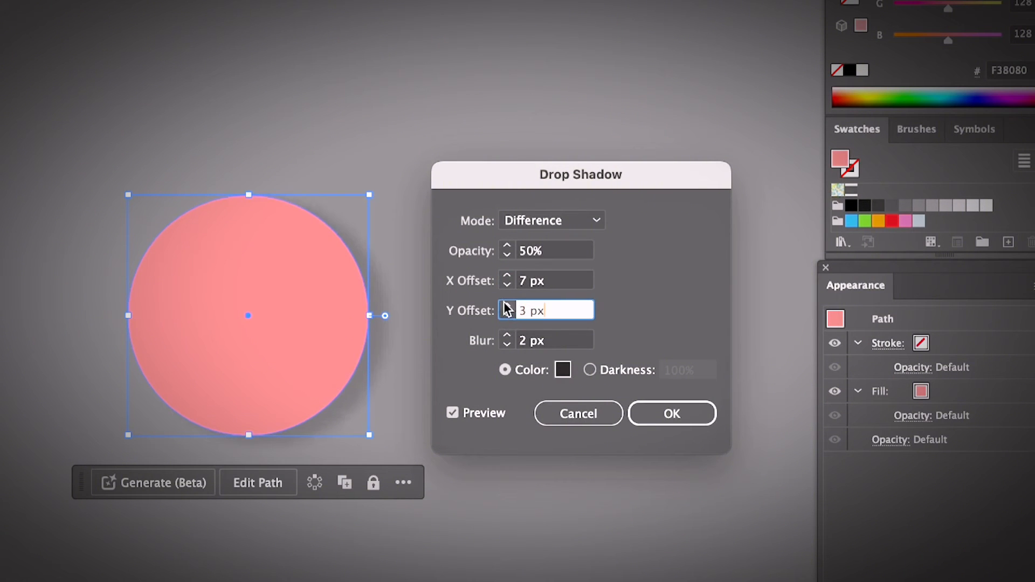
pyautogui.click(506, 307)
pyautogui.click(507, 307)
# Set the shadow's blur to 5 px, apply the Drop Shadow effect to the circle, and deselect it
pyautogui.click(506, 345)
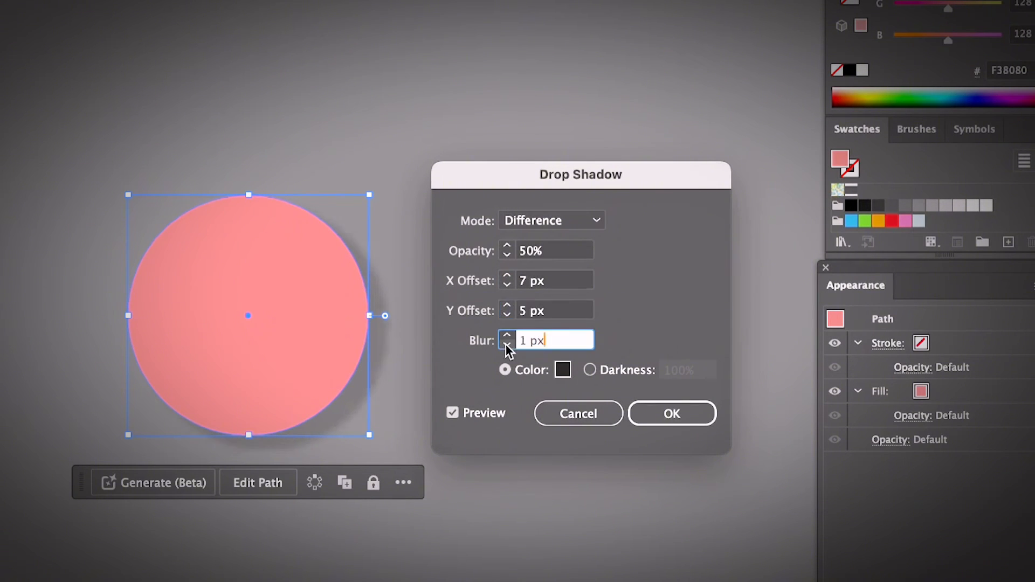
pyautogui.click(506, 336)
pyautogui.click(507, 336)
pyautogui.click(506, 336)
pyautogui.click(507, 336)
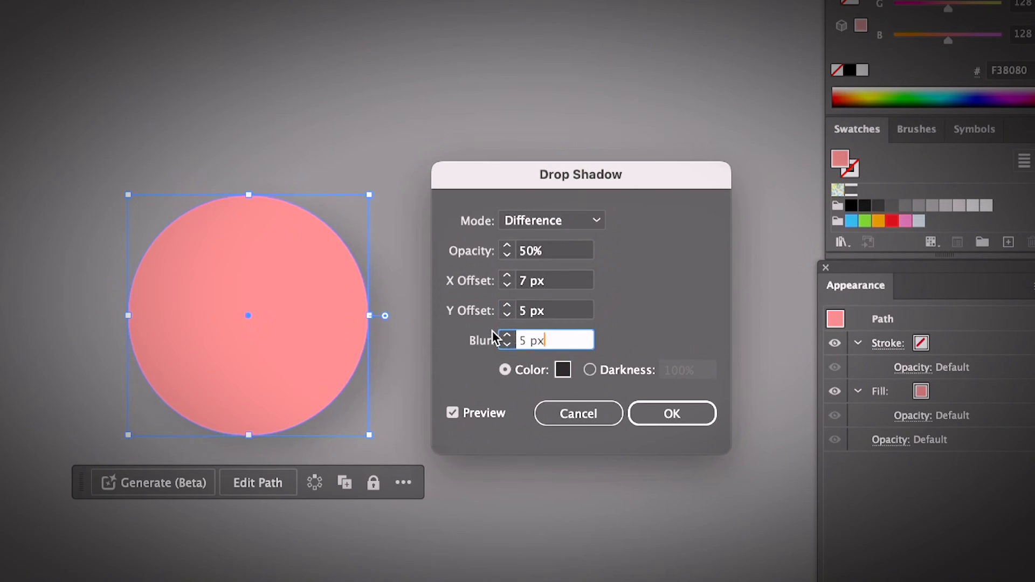
pyautogui.click(668, 417)
pyautogui.click(522, 412)
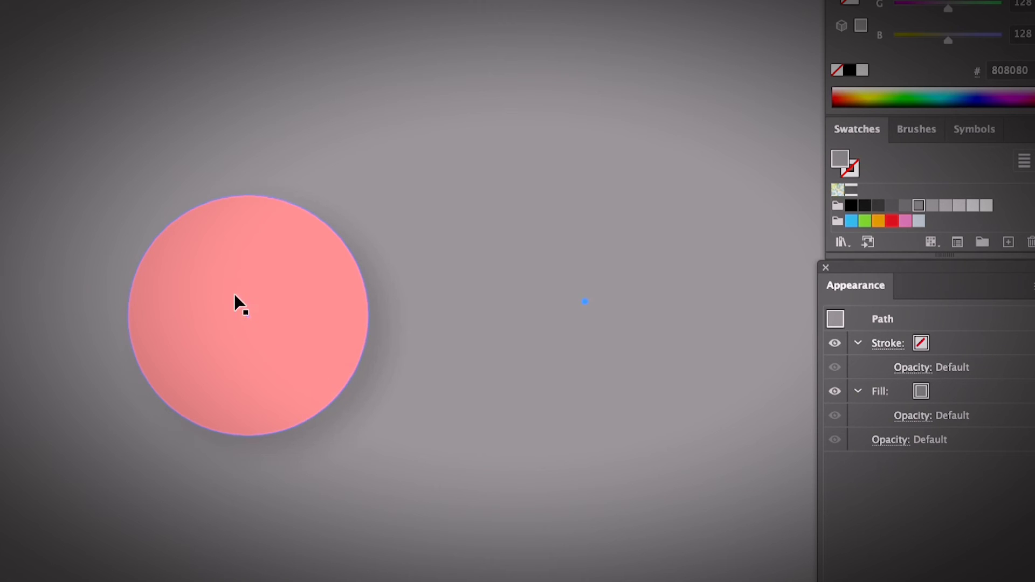
# Hide the pink circle's Drop Shadow effect in its appearance and turn it back on
pyautogui.click(560, 404)
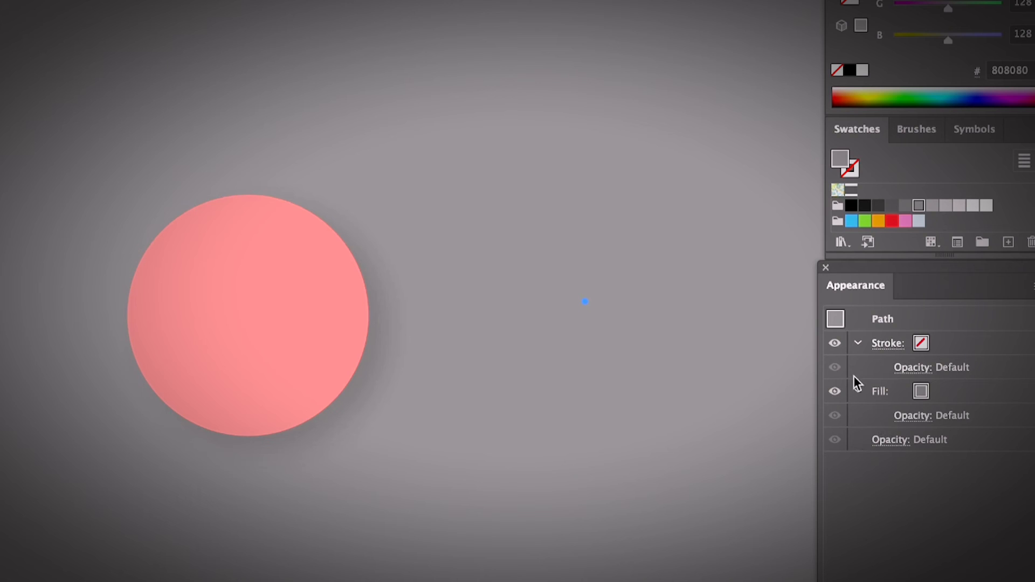
pyautogui.click(334, 335)
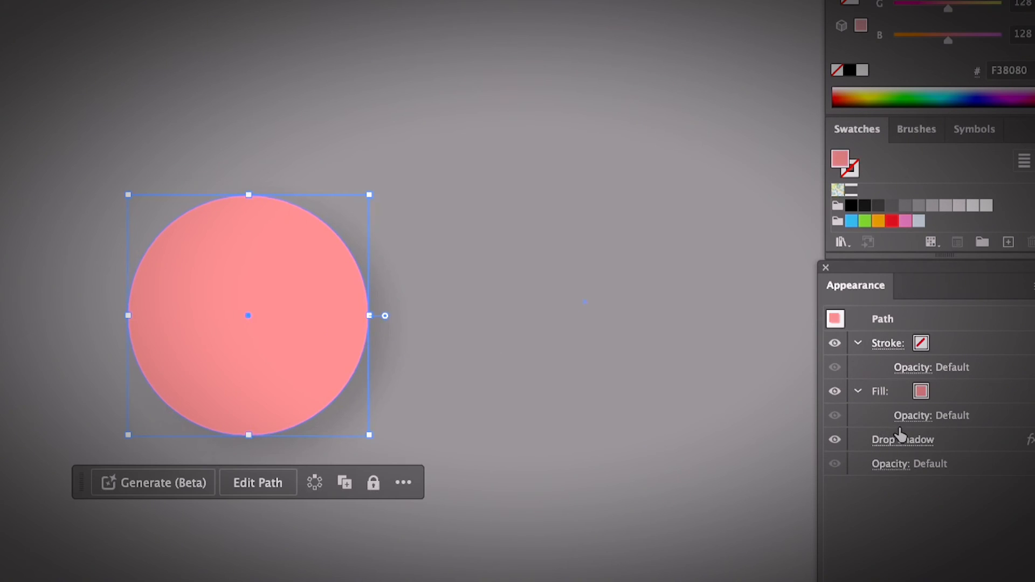
pyautogui.click(834, 440)
pyautogui.click(605, 455)
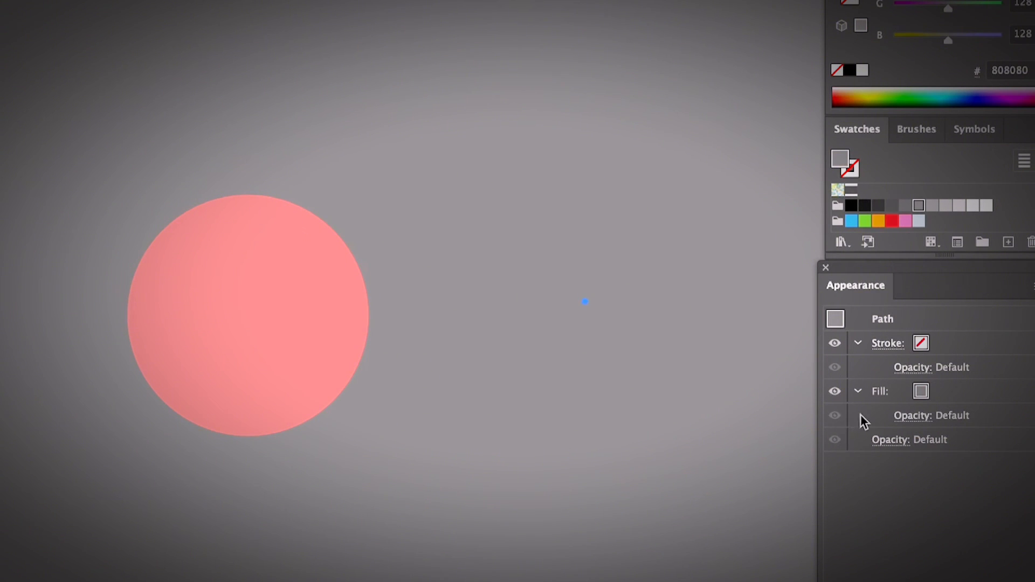
pyautogui.click(314, 300)
pyautogui.click(836, 436)
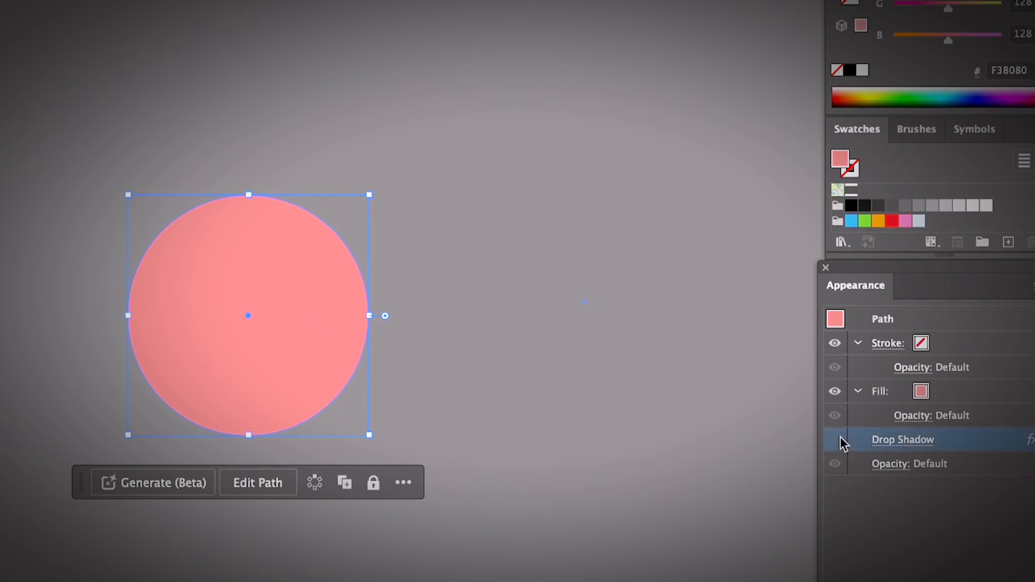
pyautogui.click(582, 417)
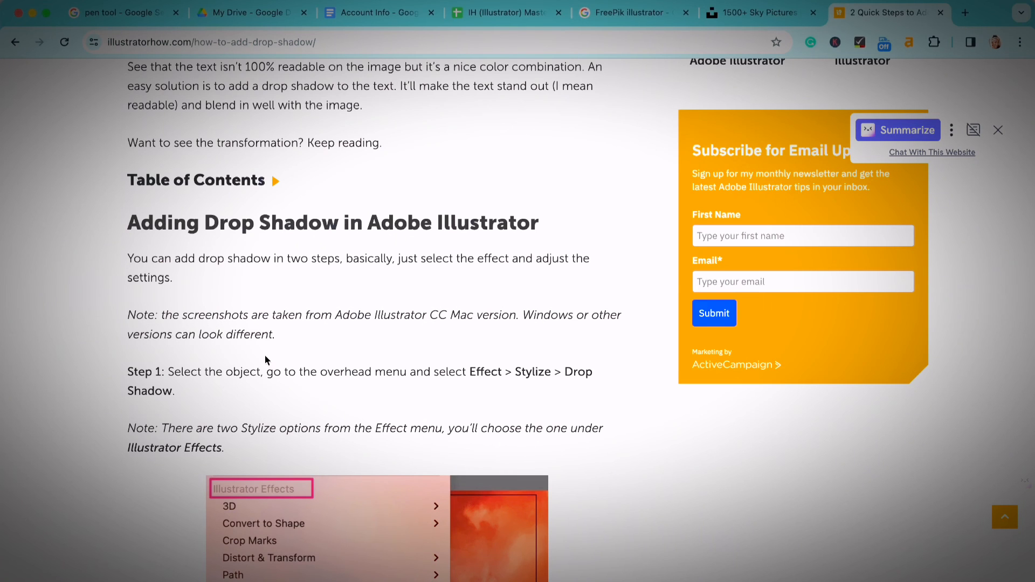
# Switch to the web browser and look through the illustratorhow.com article's drop shadow steps and explanation of the settings
pyautogui.scroll(-10, 264, 355)
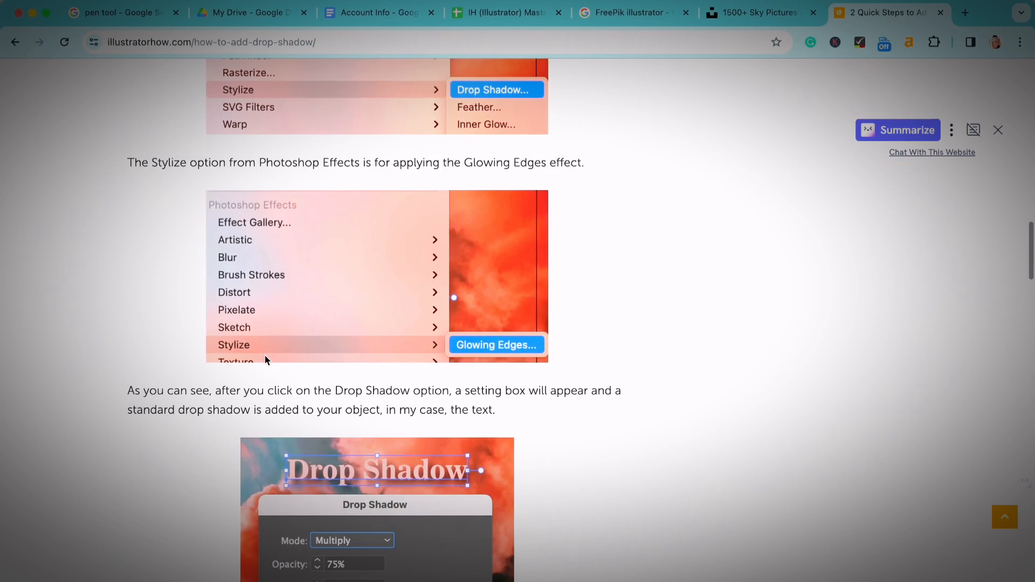
pyautogui.scroll(-10, 264, 354)
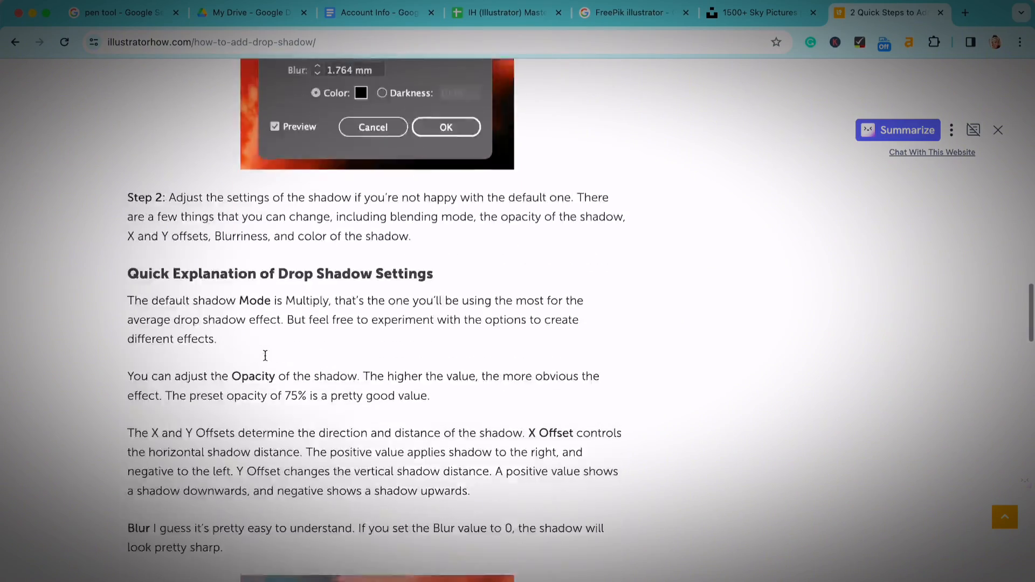
pyautogui.scroll(-2, 265, 355)
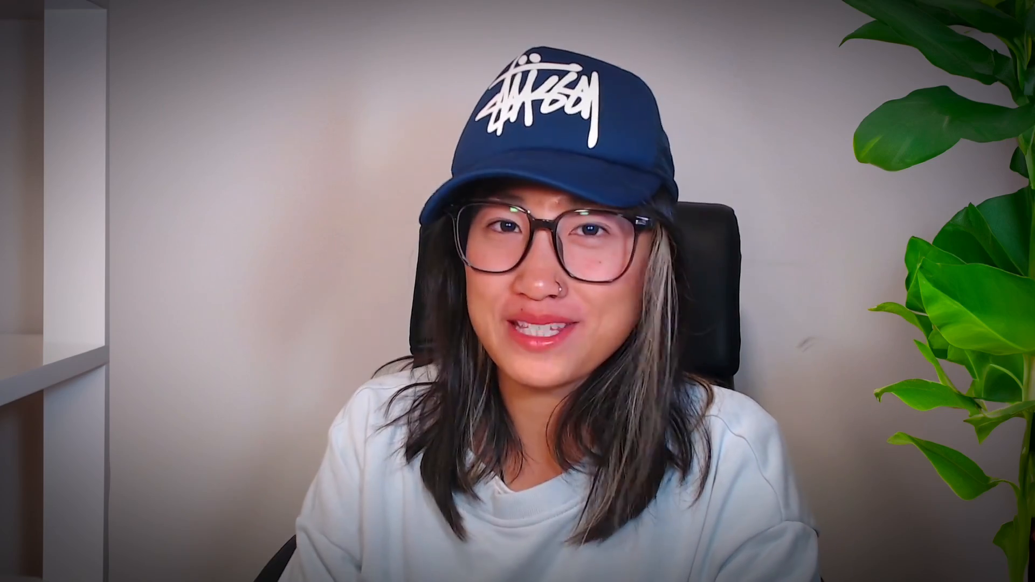